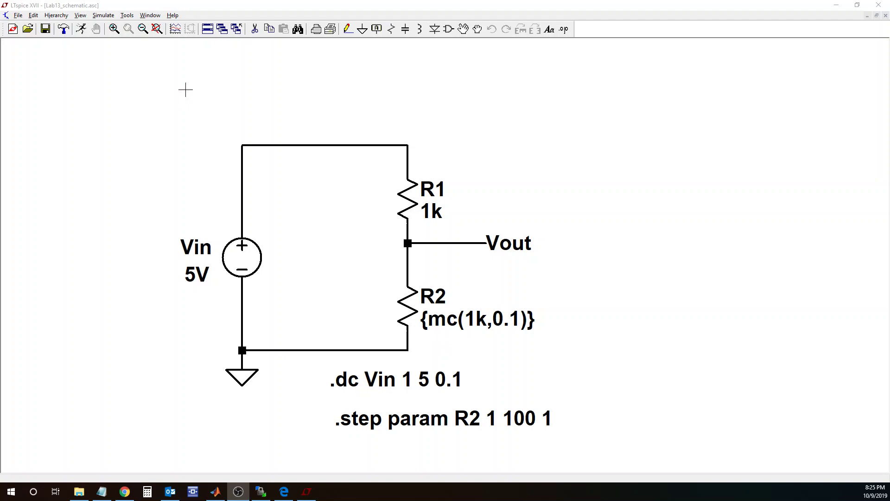
Run the simulation and plot V(vout) for every R2 step, then bring up the plot pane's menu.
left_click(80, 31)
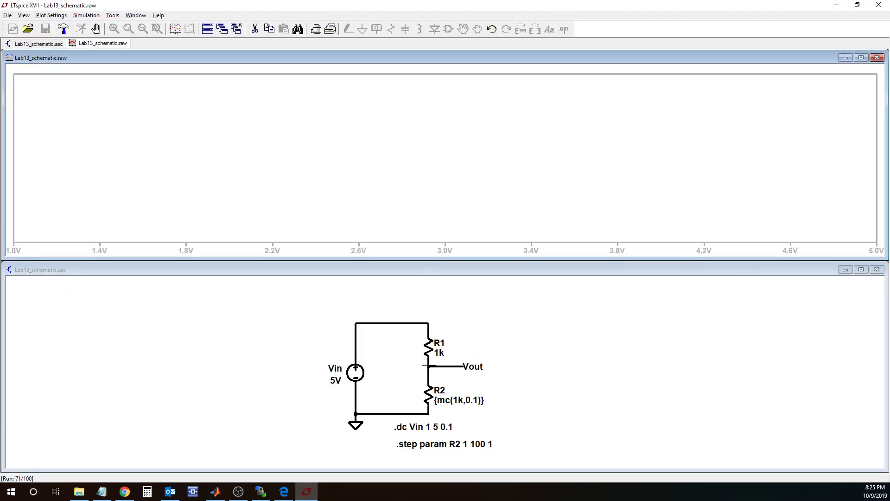
left_click(431, 366)
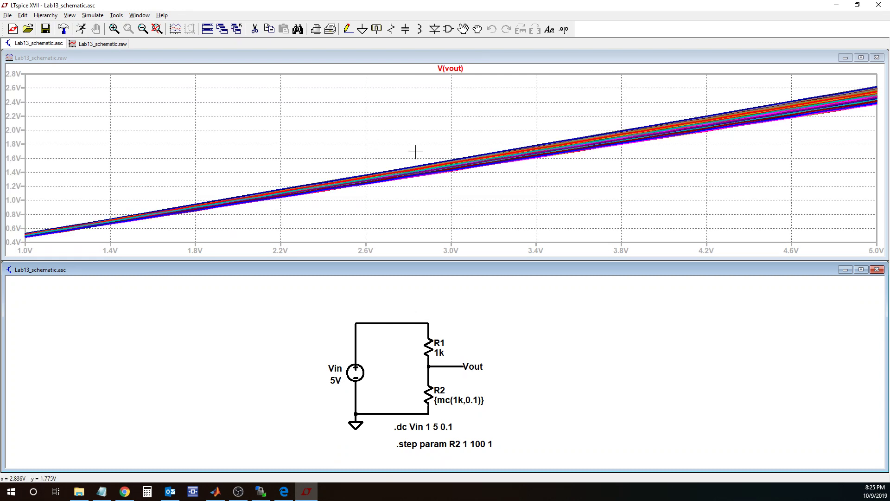
right_click(396, 137)
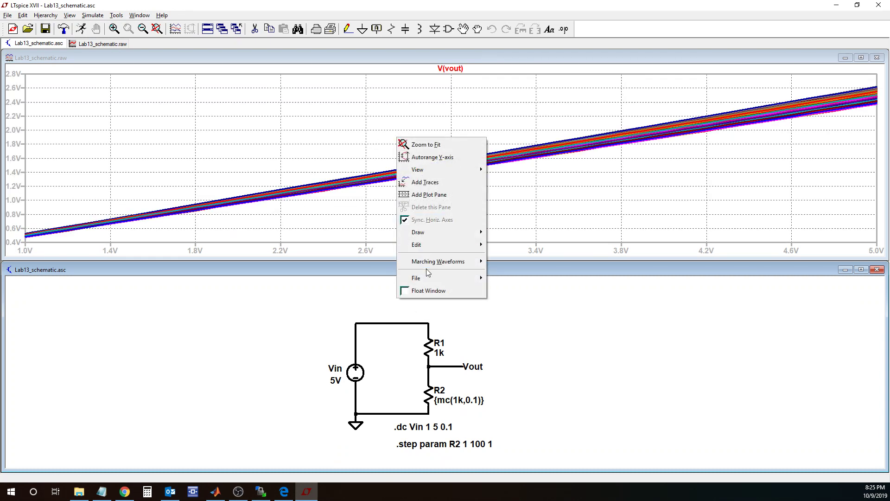
Choose V(vout) and I(R2) as the traces to export as text.
mouse_move(427, 279)
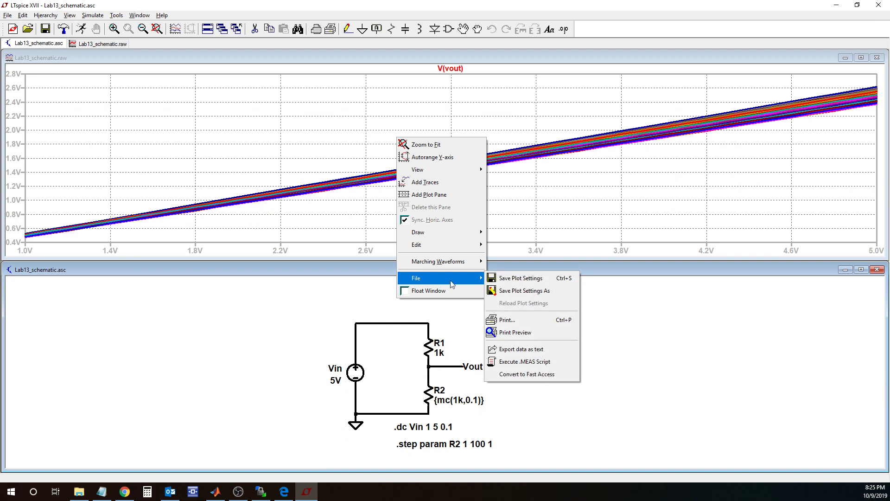
left_click(530, 355)
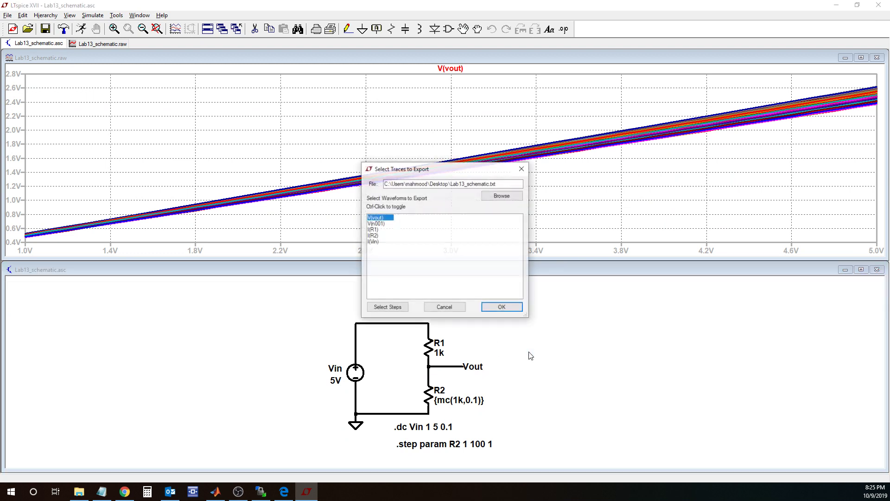
left_click(375, 236, "shift")
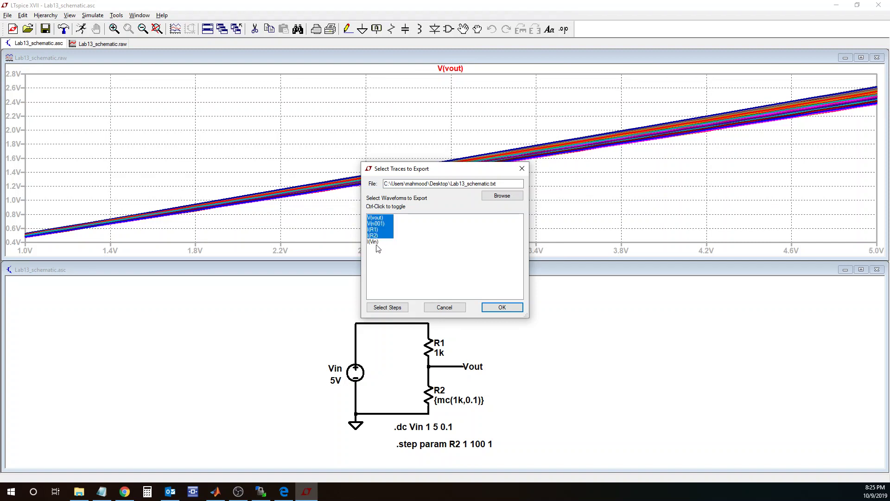
left_click(375, 242)
left_click(376, 219)
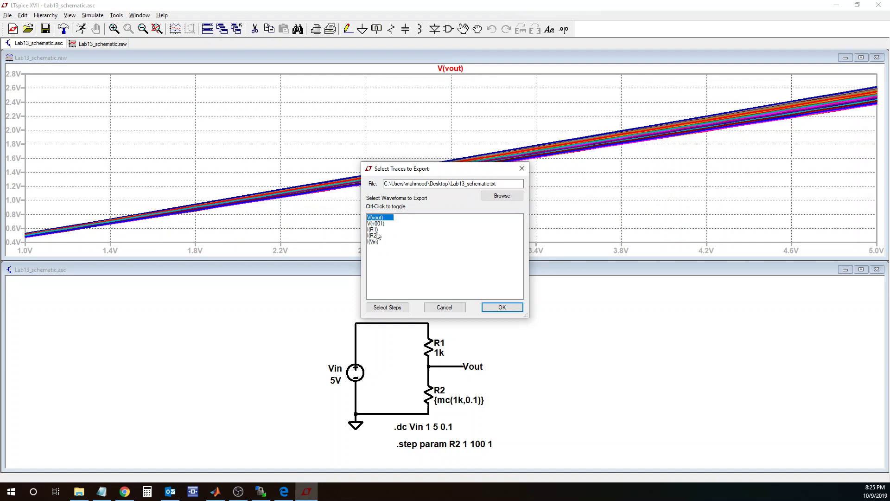
left_click(375, 236, "ctrl")
Limit the export to step 1 (R2=1) and overwrite Lab13_schematic.txt.
left_click(391, 311)
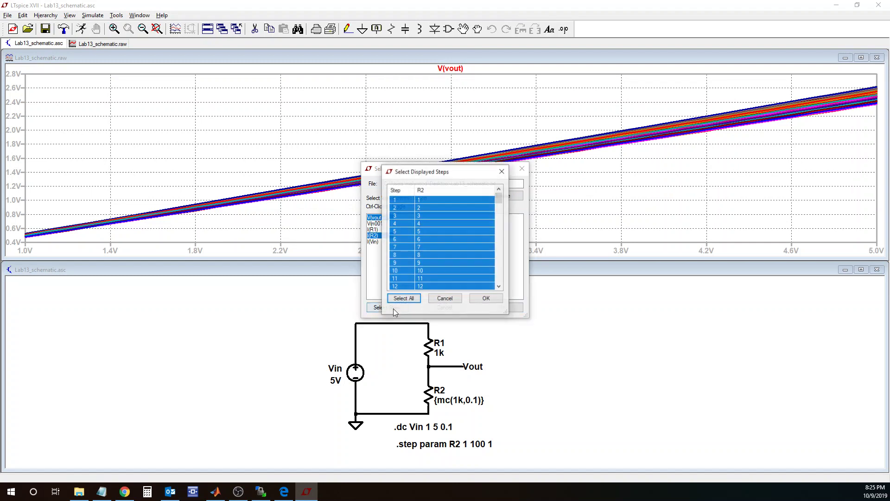
left_click(417, 200)
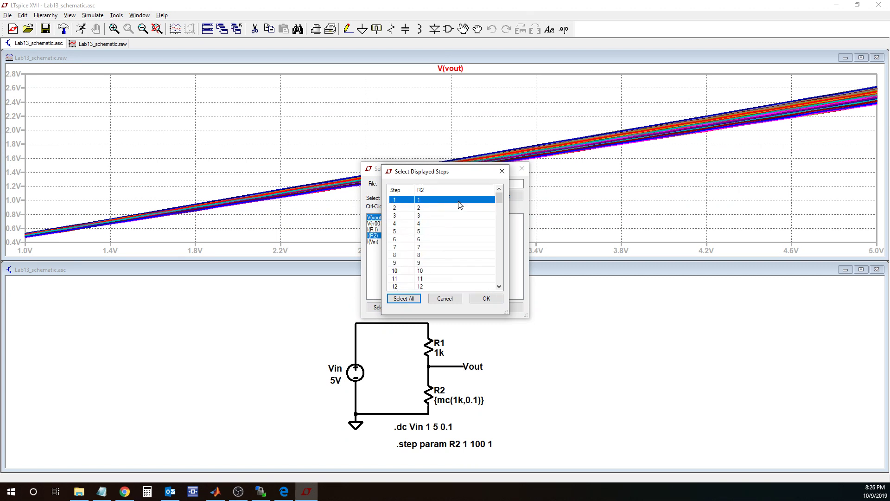
left_click(484, 299)
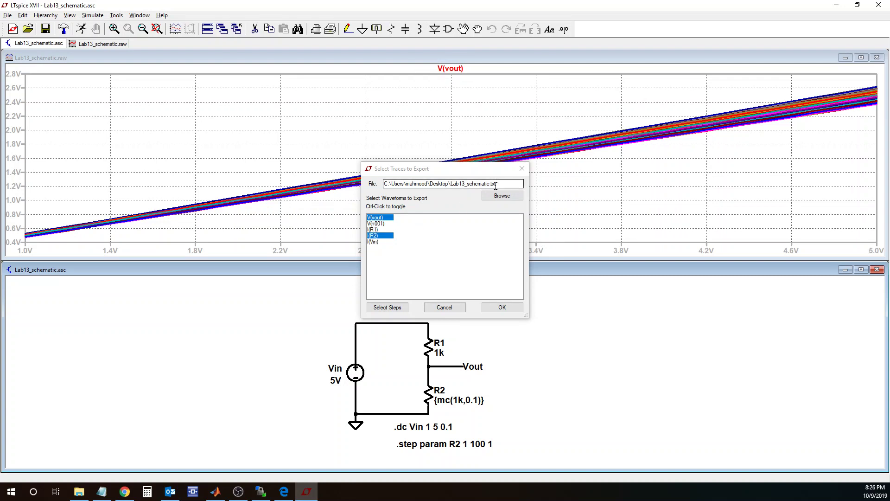
left_click(498, 309)
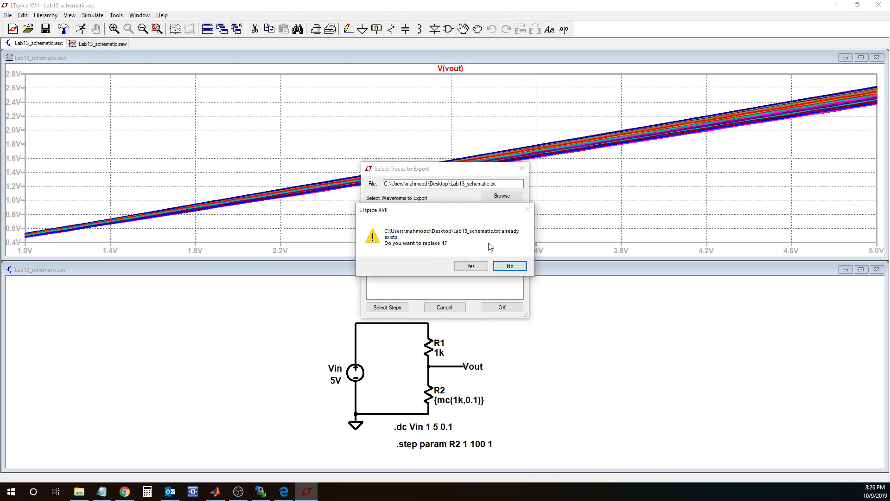
left_click(467, 266)
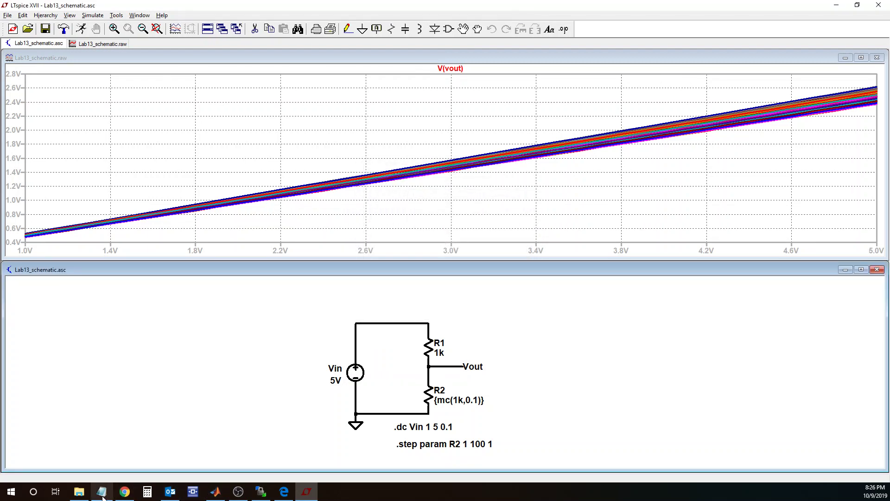
Show Lab13_schematic.txt in Notepad and delete its Step Information line.
left_click(78, 492)
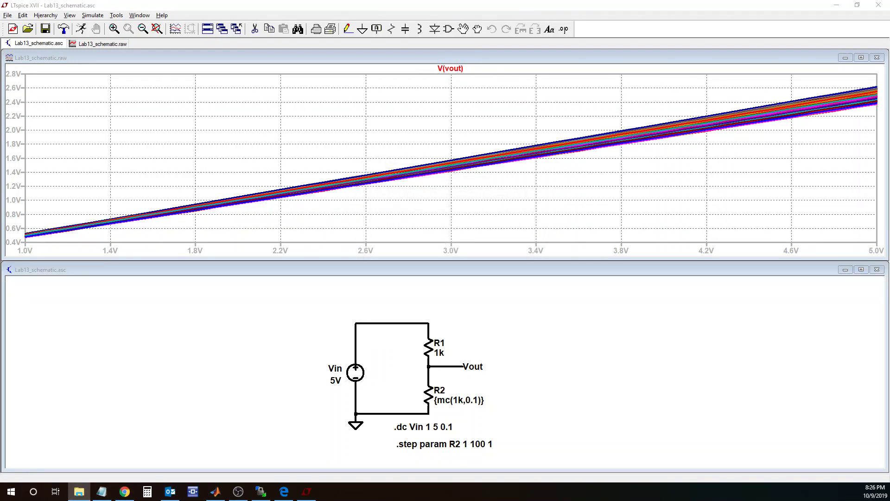
left_click(102, 491)
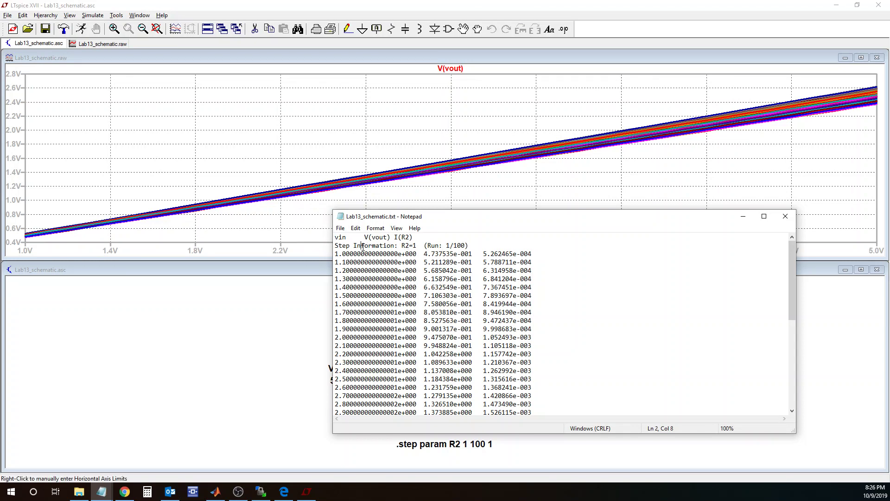
left_click_drag(470, 245, 335, 246)
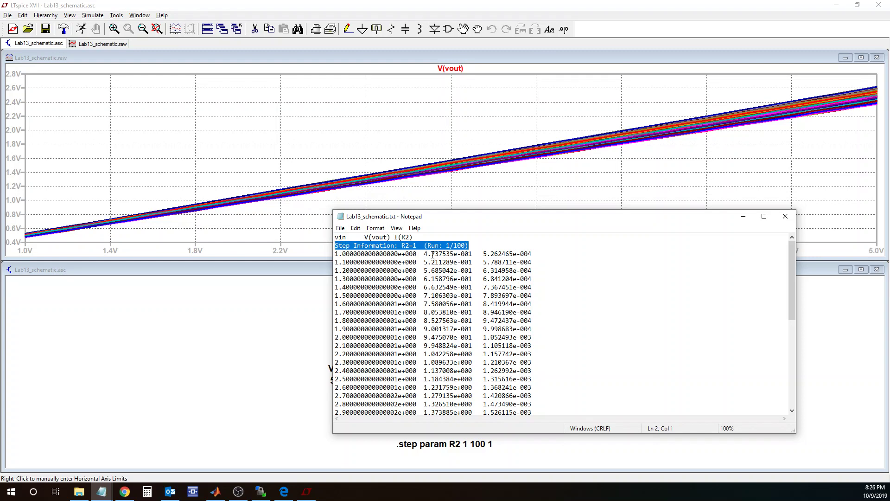
key("Delete")
key("Delete")
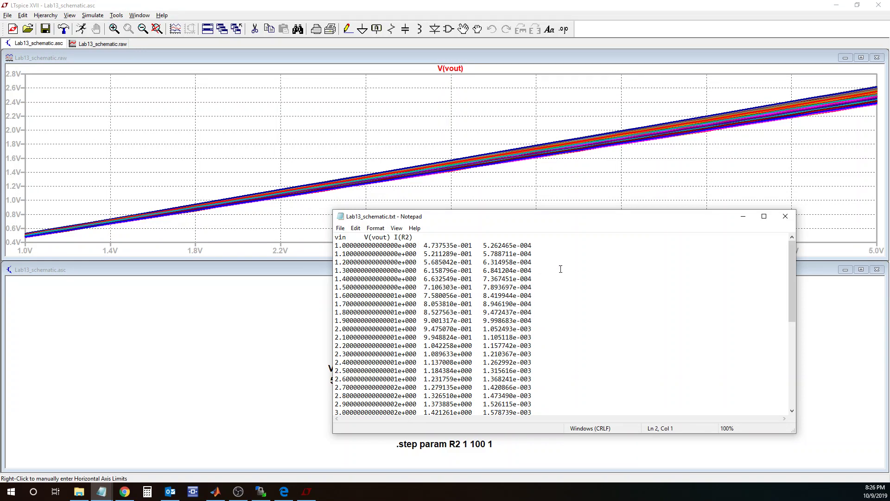
Review the vin, V(vout), I(R2) columns and select all the data.
scroll(469, 295, "down", 10)
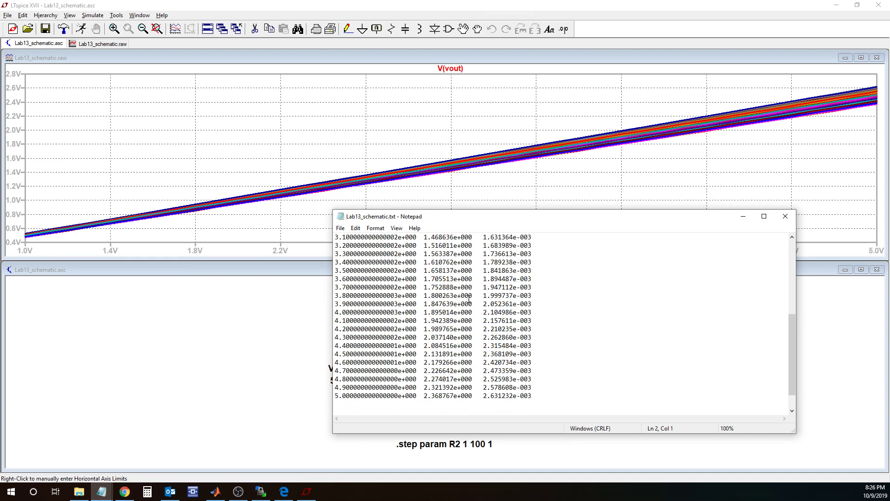
scroll(470, 301, "up", 10)
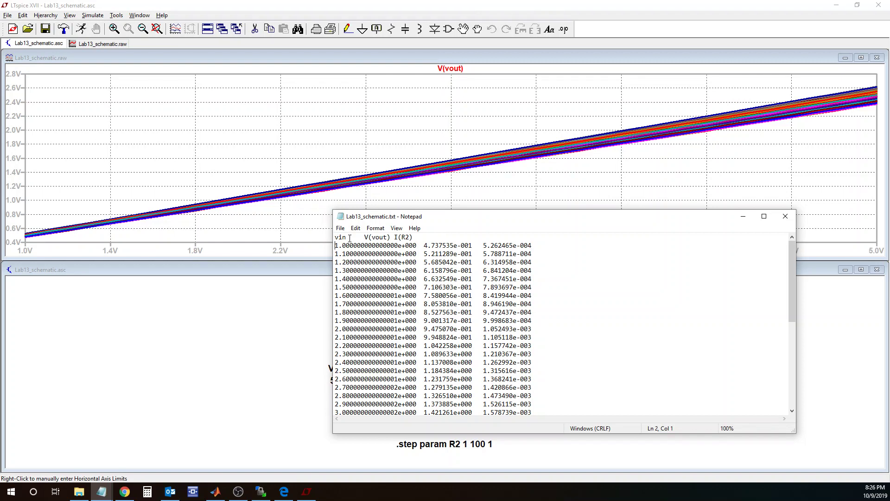
scroll(341, 244, "down", 10)
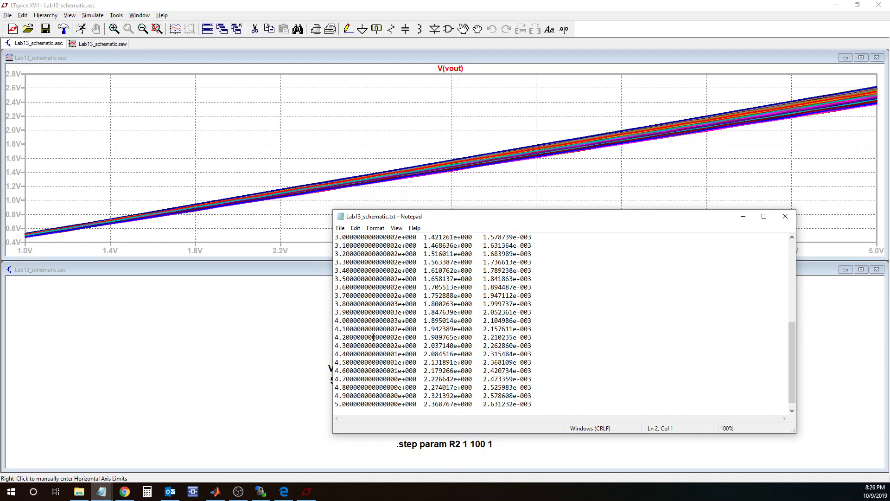
scroll(355, 399, "up", 8)
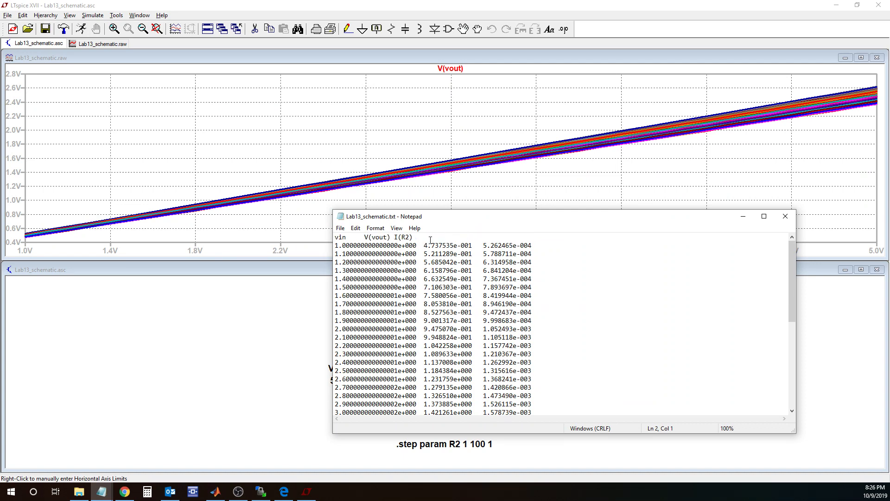
scroll(443, 360, "down", 8)
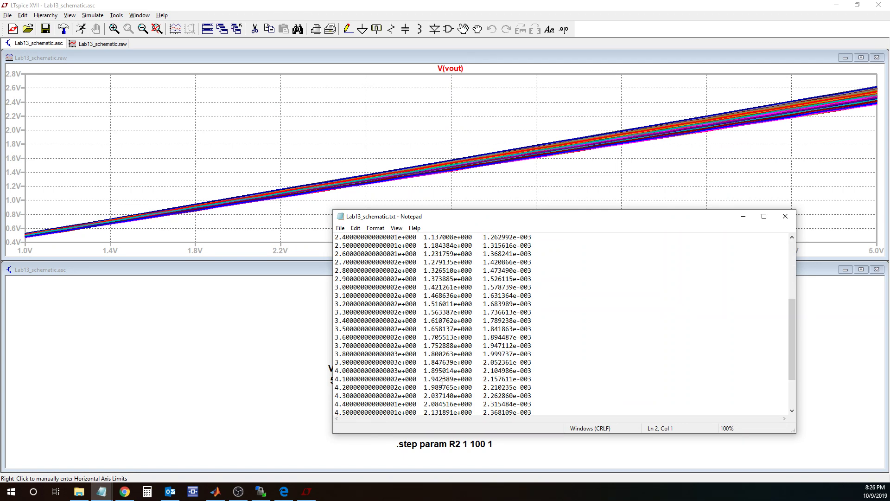
scroll(408, 282, "up", 8)
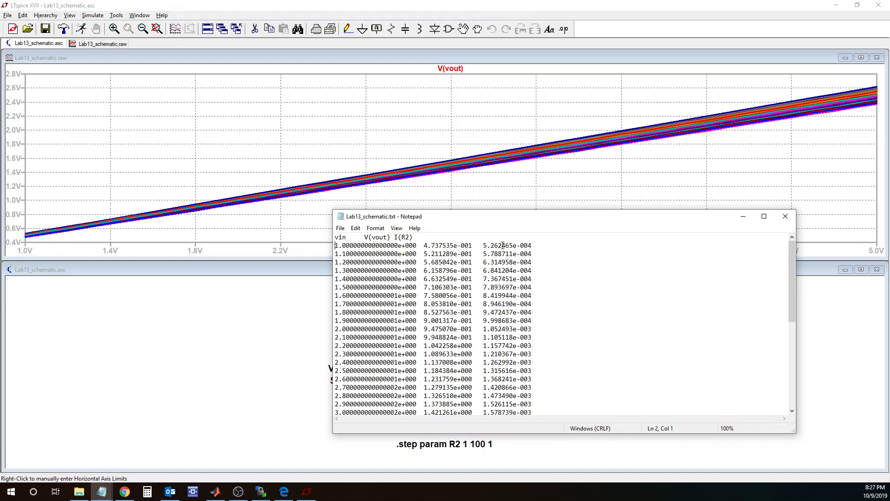
scroll(505, 401, "down", 8)
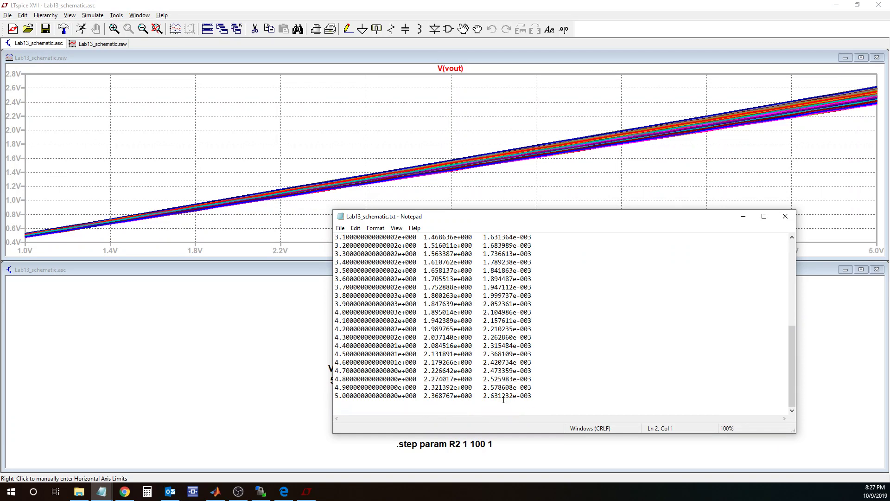
scroll(503, 399, "up", 7)
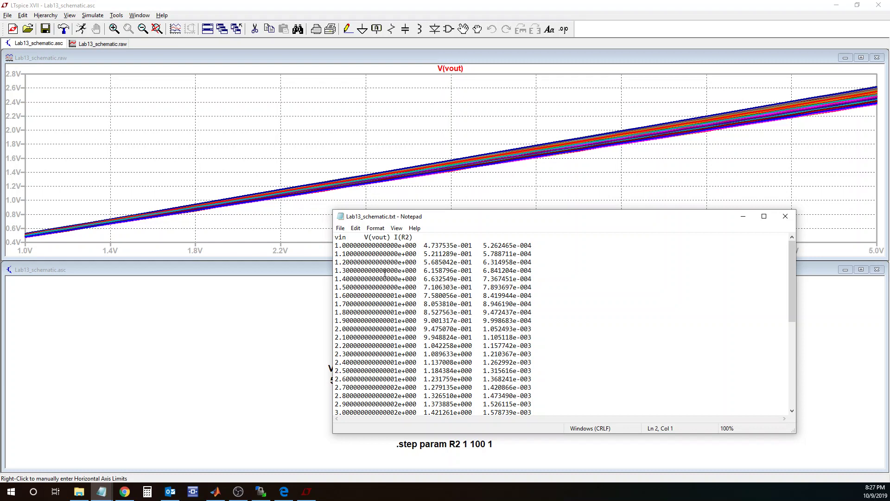
key("ctrl+a")
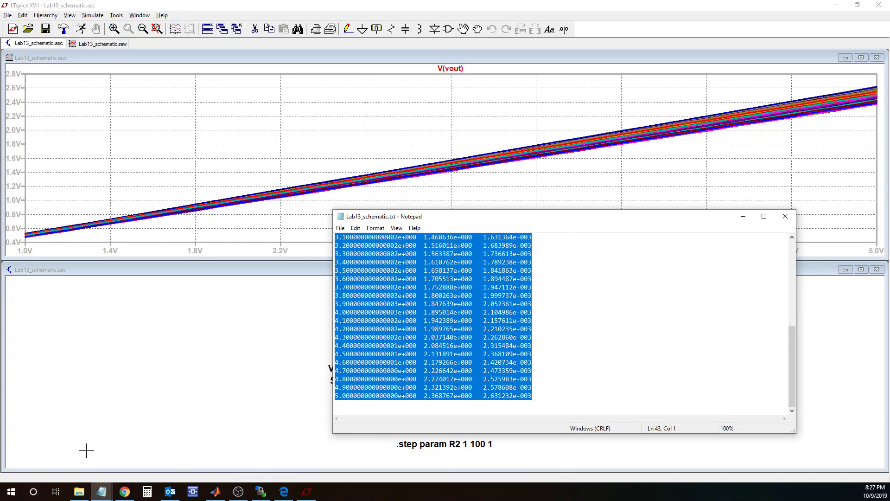
left_click(11, 492)
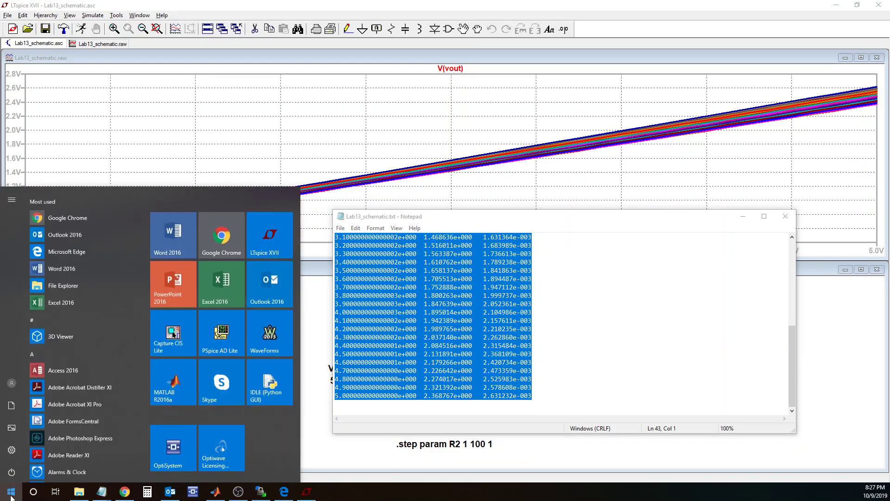
Paste the sweep data into a new blank Excel workbook and autofit columns A and B.
left_click(218, 283)
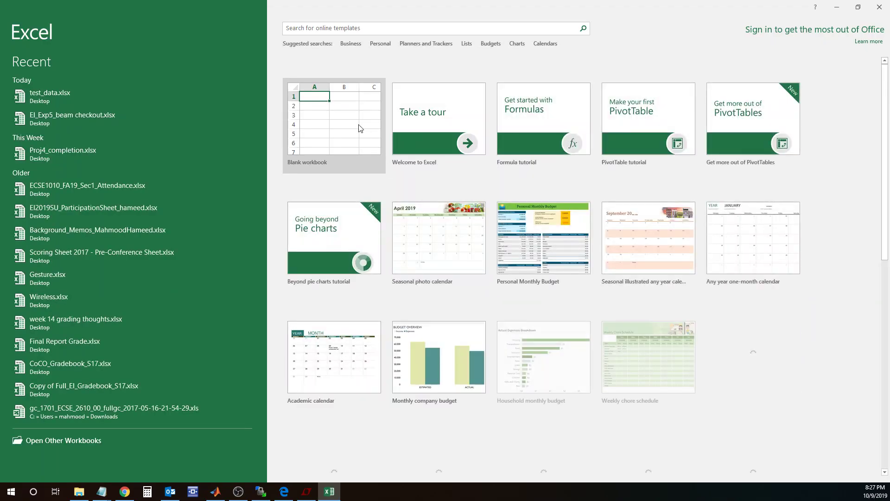
left_click(360, 125)
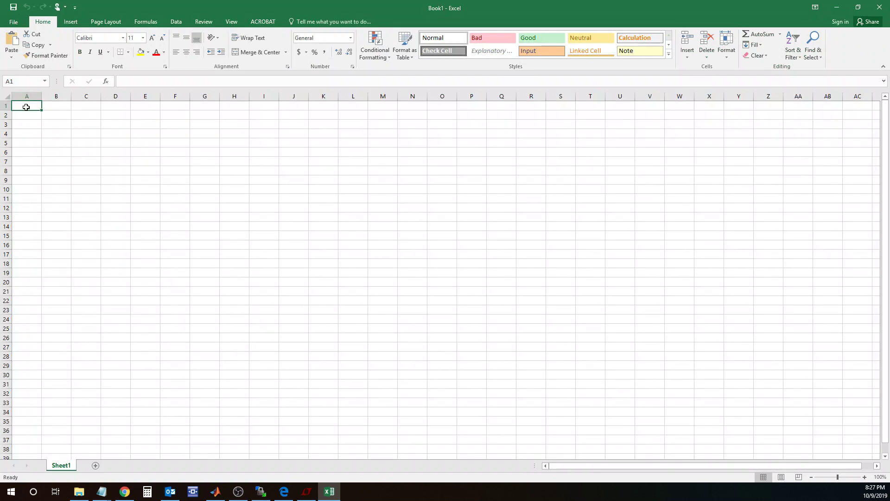
key("ctrl+v")
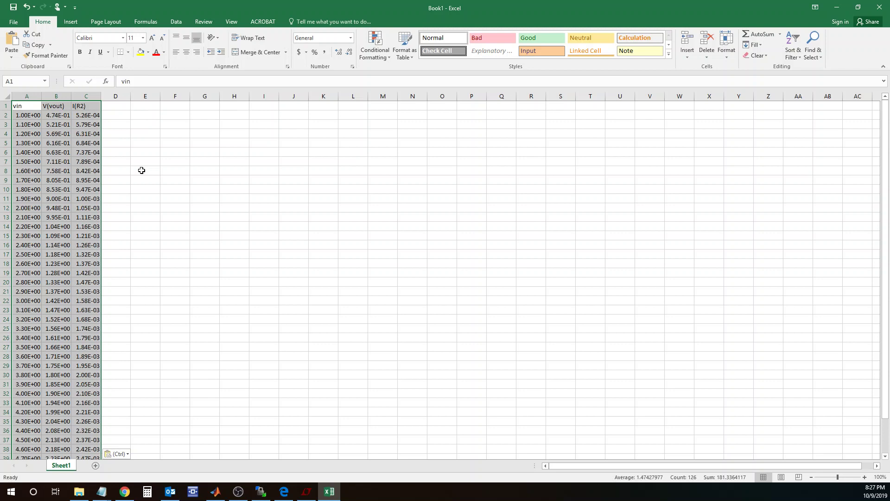
left_click(238, 491)
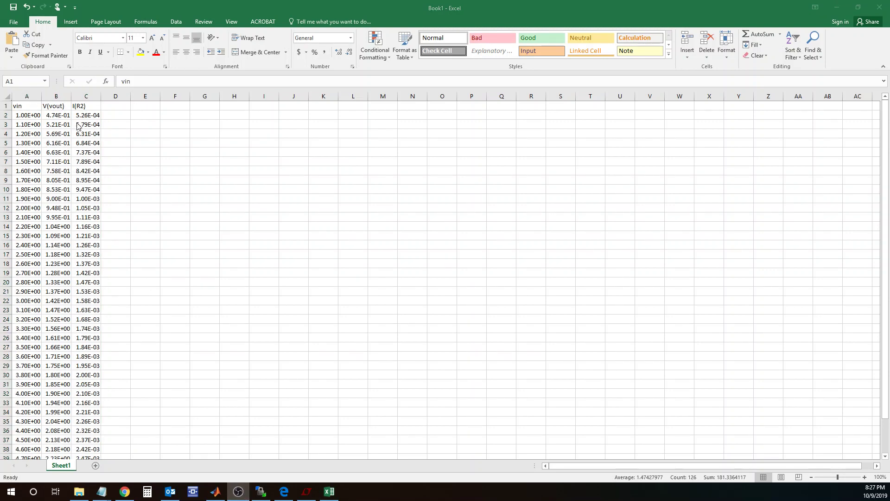
left_click(137, 135)
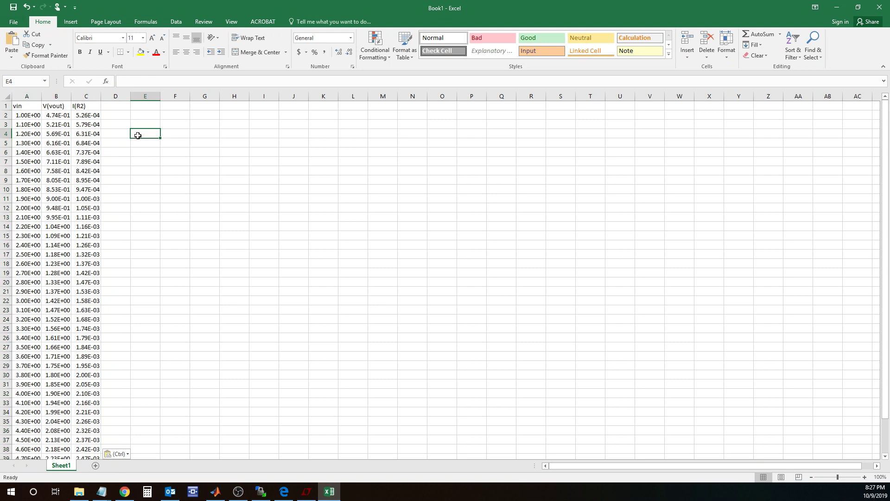
double_click(41, 96)
double_click(71, 96)
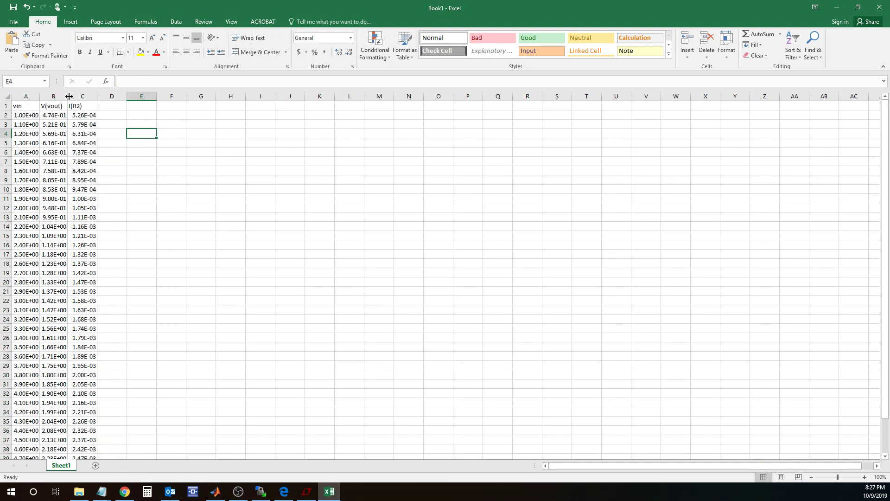
Rename the B1 and C1 headers from V(vout) and I(R2) to Vout and Iout.
left_click(46, 106)
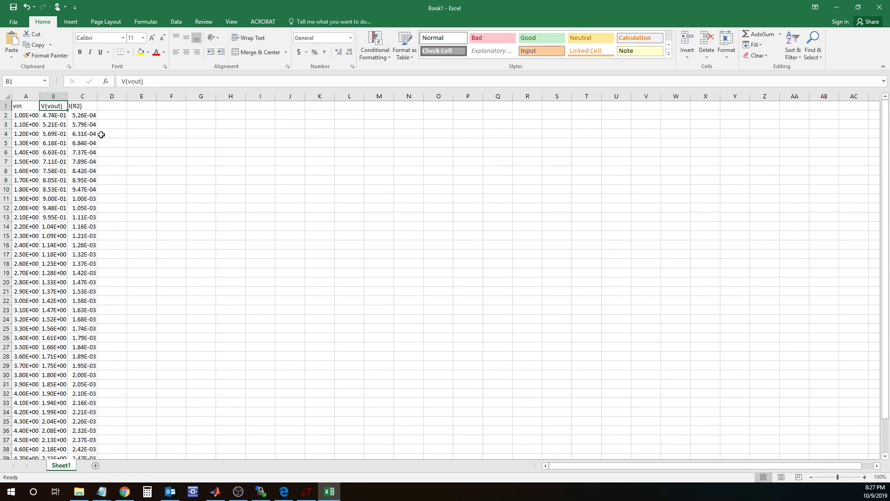
type("Vout")
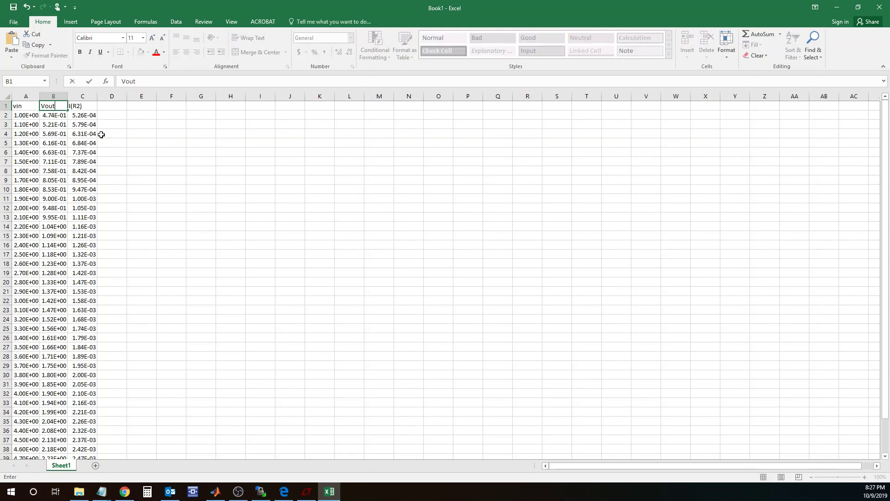
key("Return")
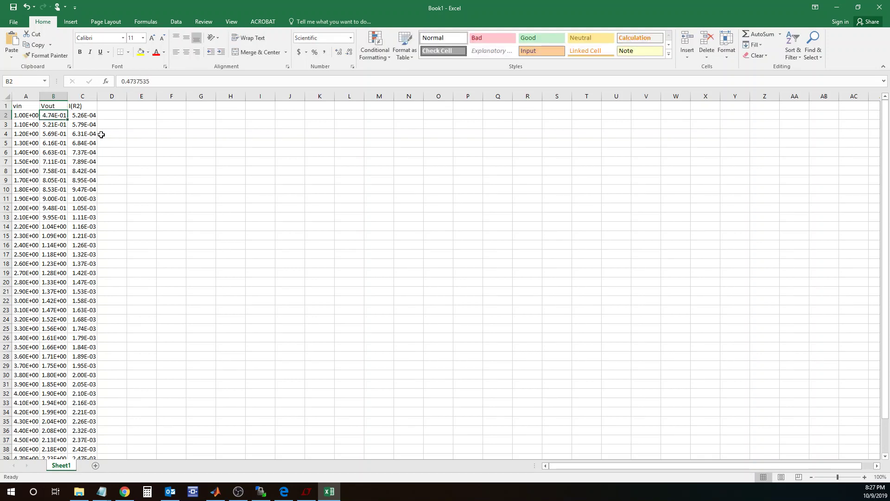
double_click(86, 106)
left_click_drag(86, 105, 66, 107)
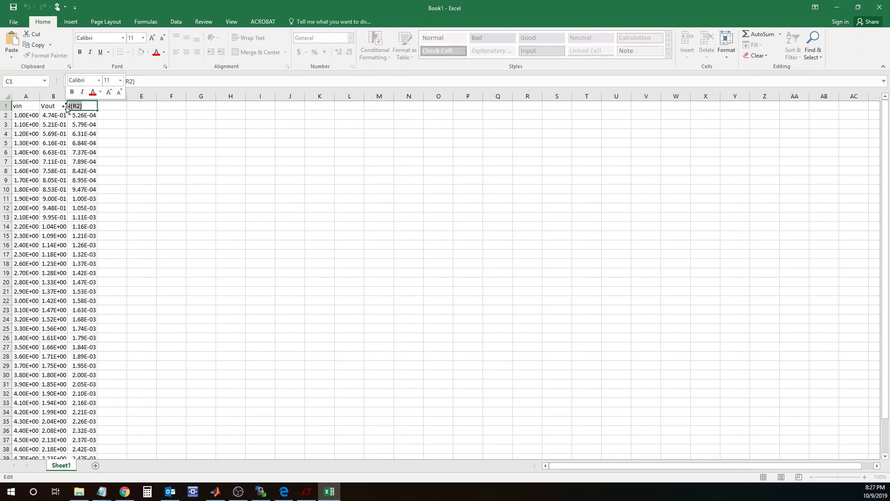
type("Iout")
key("Return")
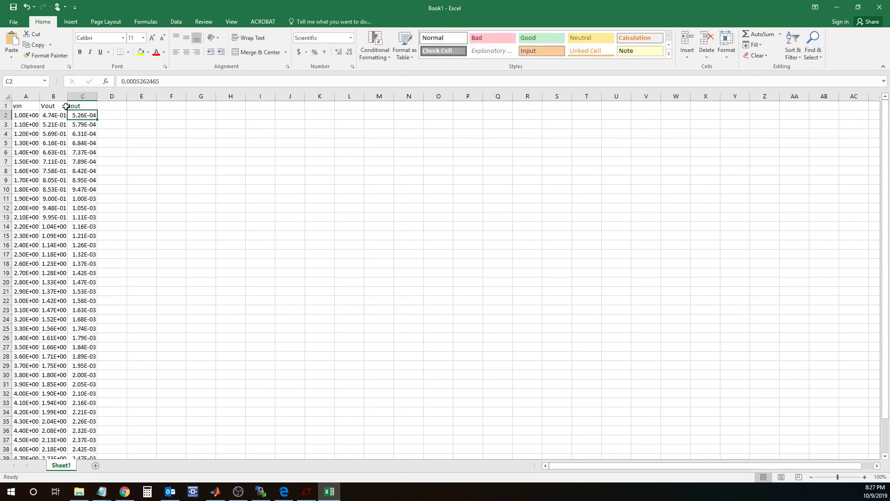
Rename the A1 header from vin to Vin and check the values in column B.
left_click(18, 107)
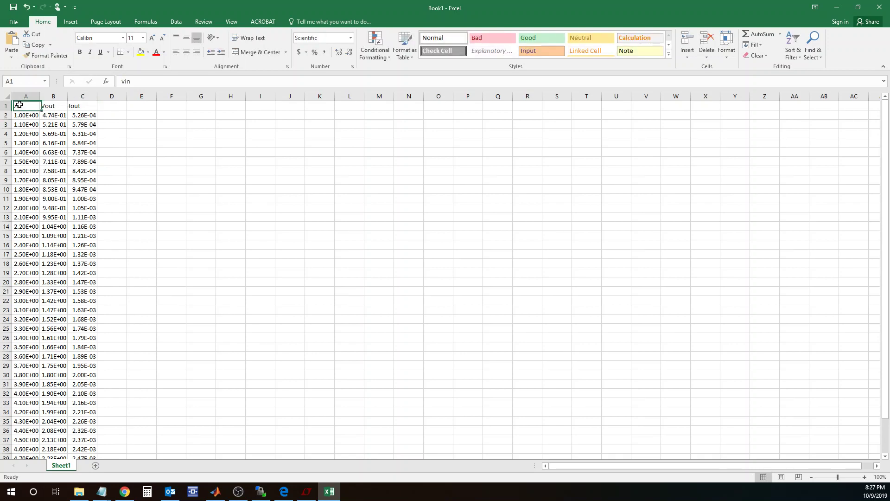
double_click(18, 107)
left_click_drag(21, 106, 13, 106)
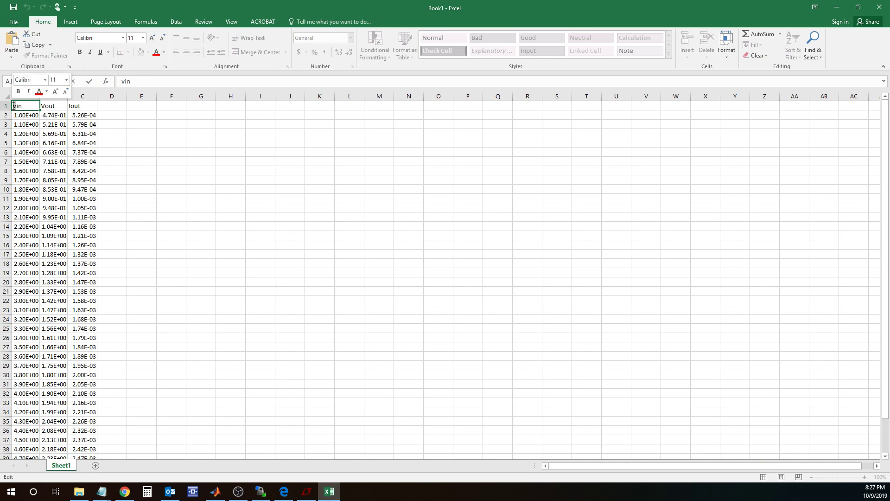
type("Vin")
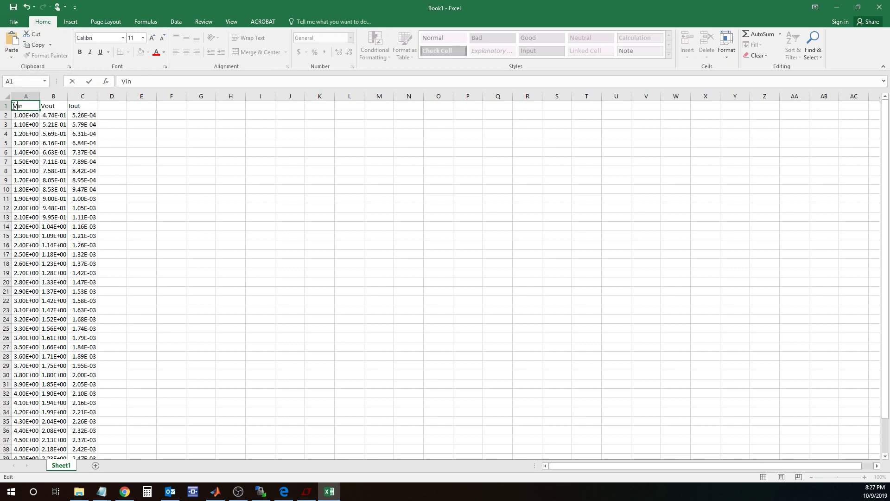
key("Return")
left_click(43, 142)
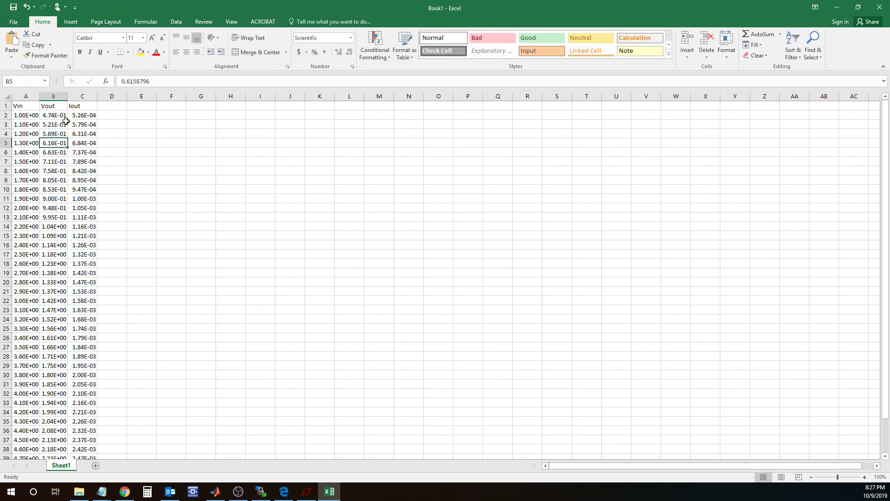
scroll(62, 321, "down", 6)
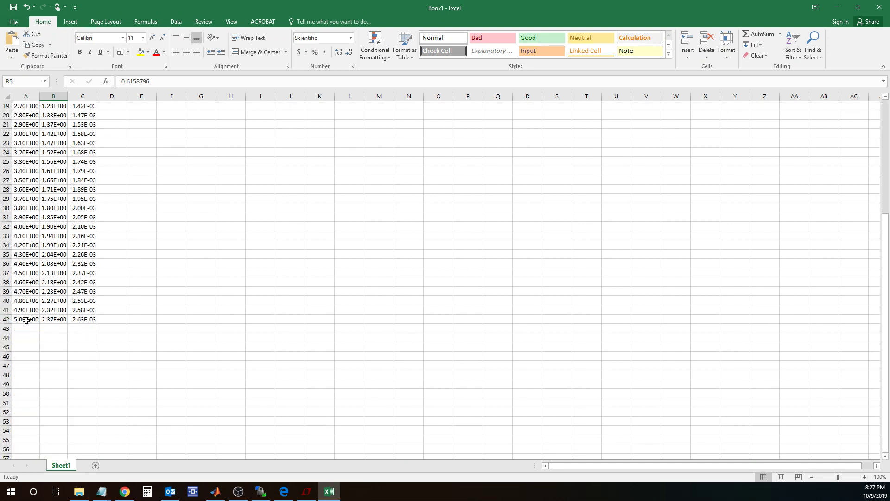
scroll(53, 262, "up", 6)
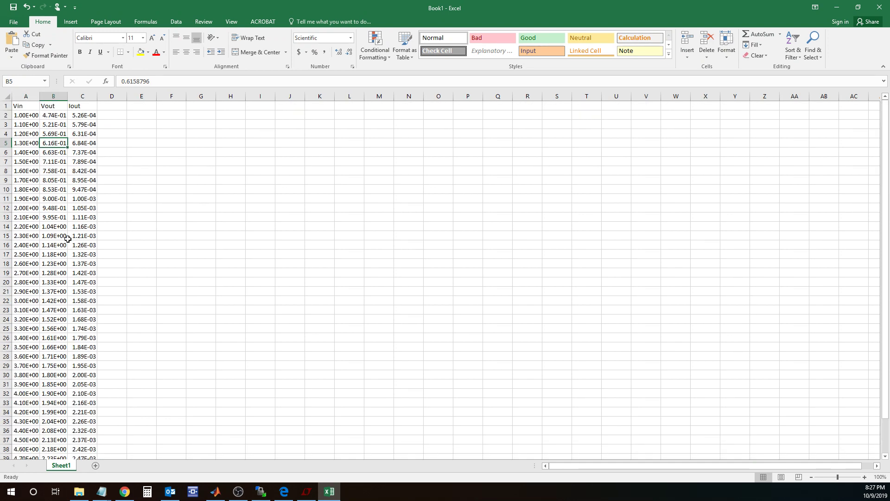
Use Save As to overwrite test_data.xlsx on the Desktop with this workbook.
left_click(13, 22)
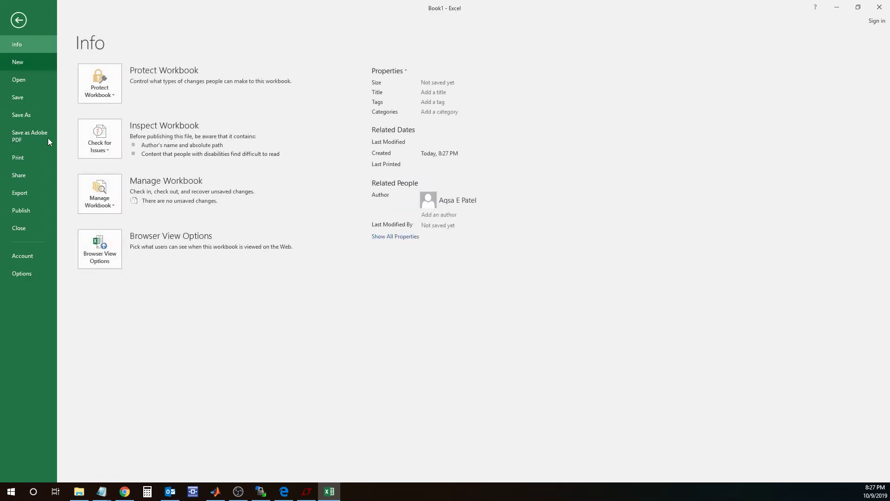
left_click(30, 116)
left_click(260, 93)
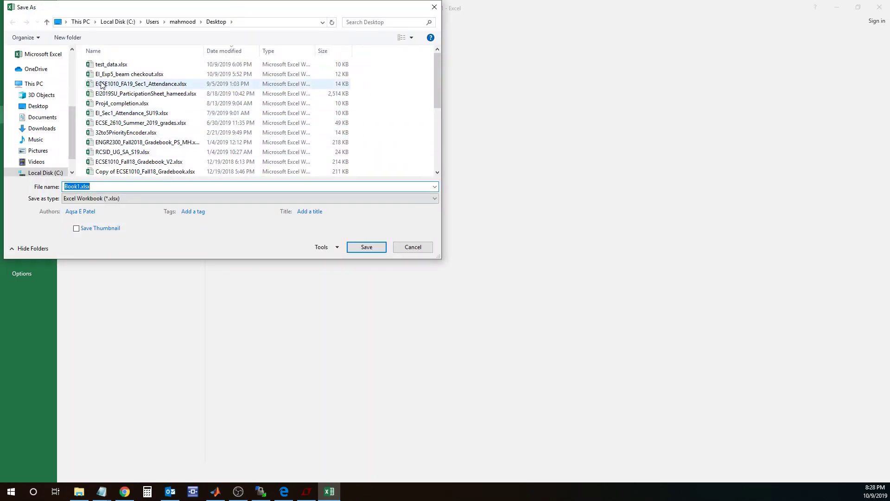
left_click(105, 64)
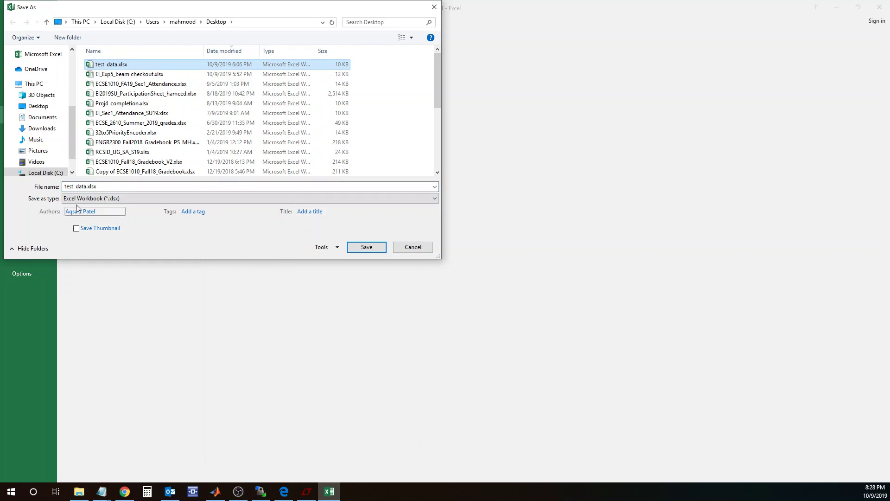
left_click(95, 187)
left_click(364, 249)
left_click(468, 246)
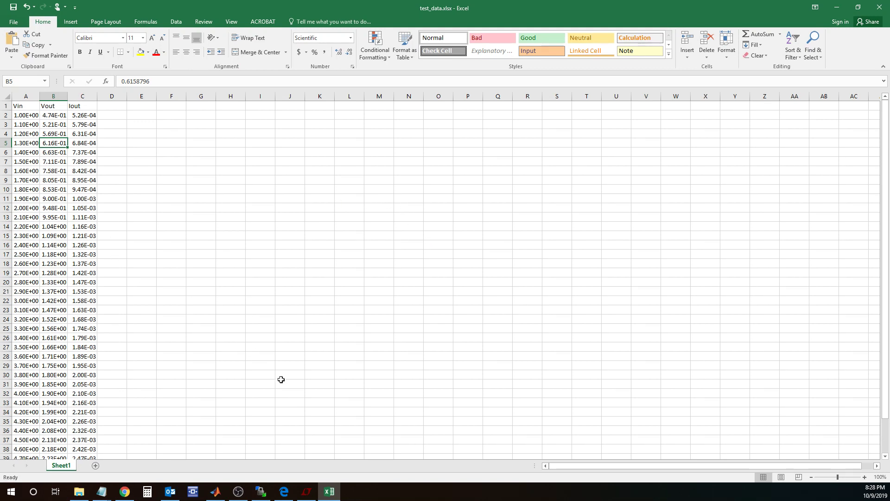
In MATLAB, open Desktop\test_data.xlsx through Import Data.
left_click(215, 491)
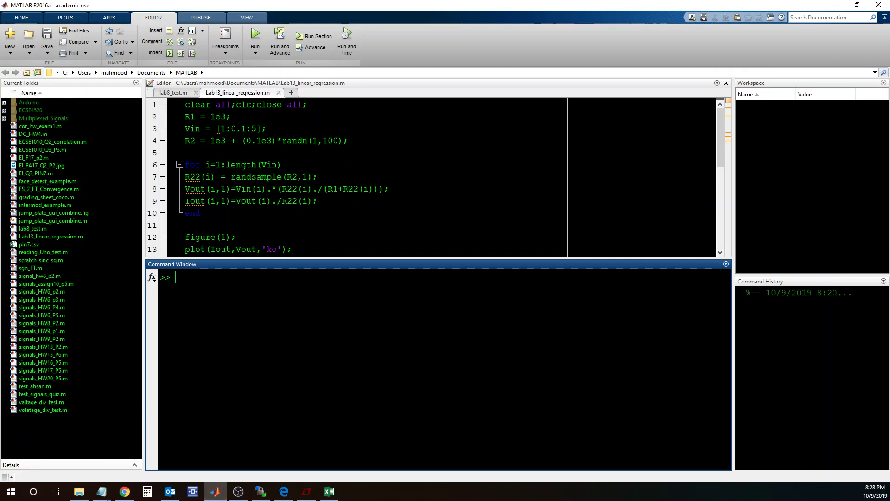
left_click(24, 18)
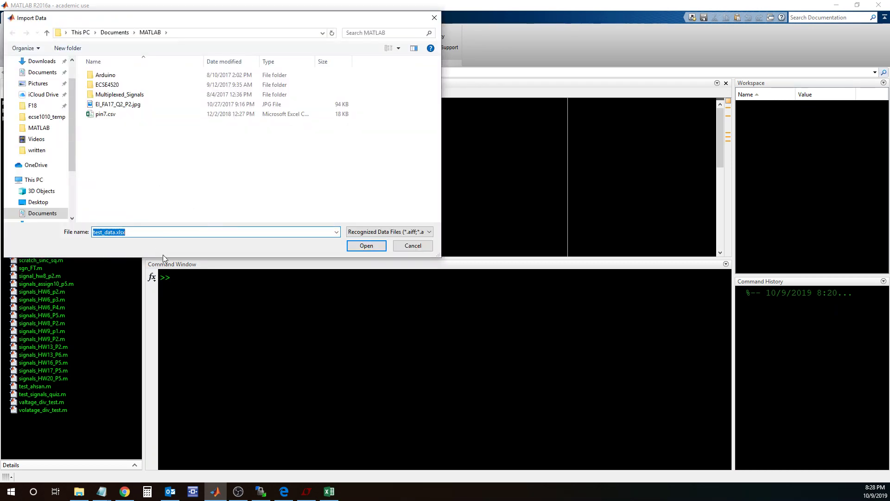
left_click_drag(72, 102, 71, 74)
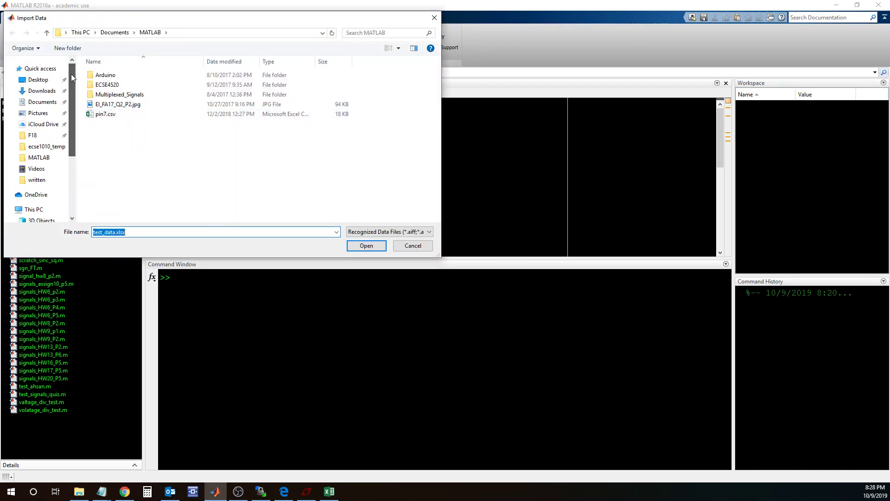
left_click(39, 81)
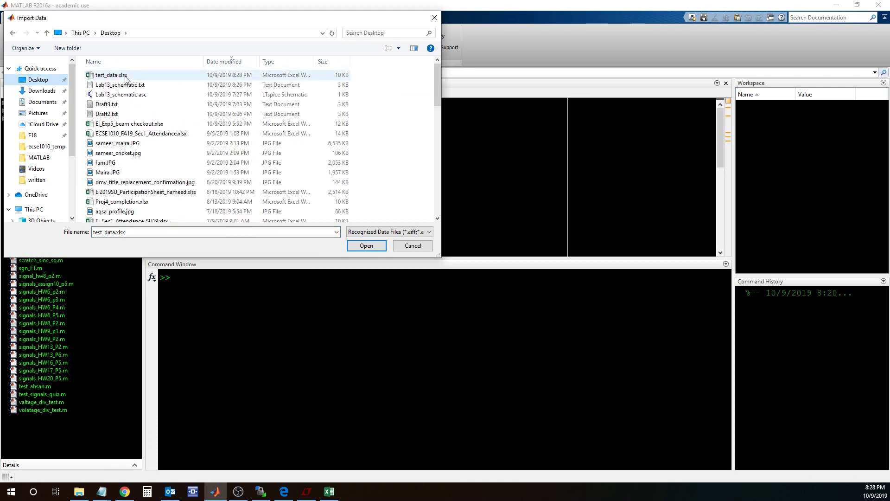
left_click(126, 79)
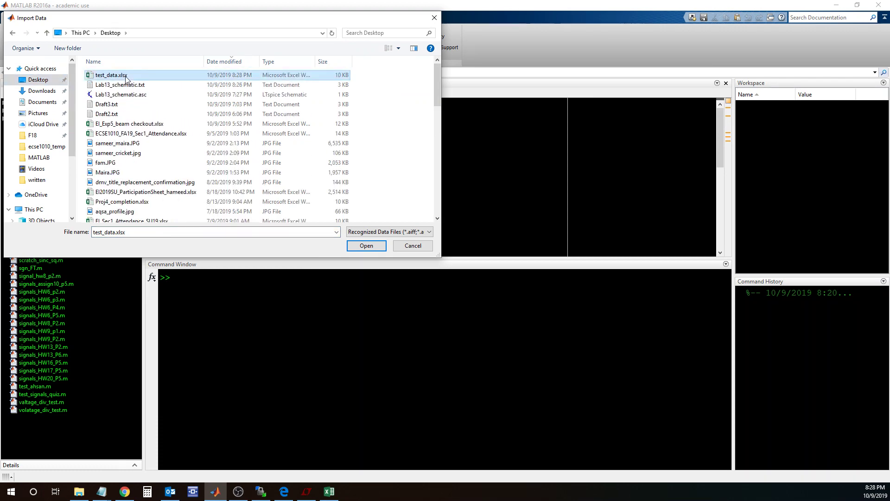
left_click(363, 246)
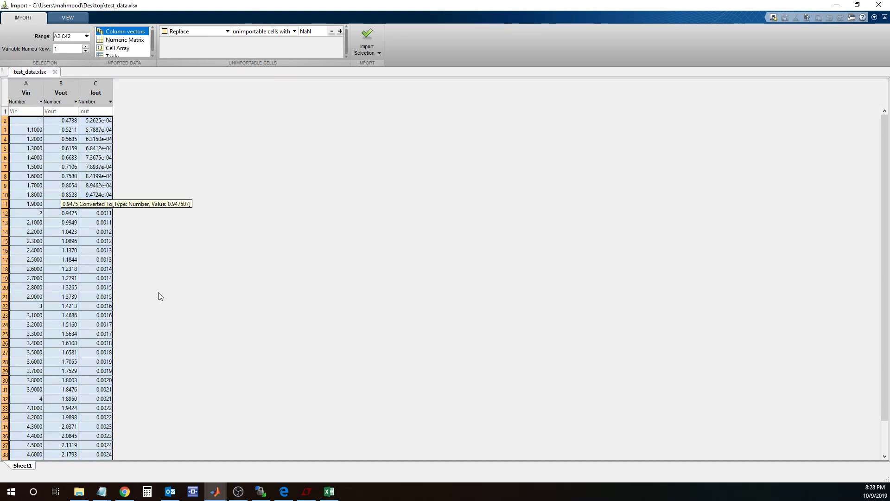
Rename the third column's variable from Iout to Iout1 in the Import tool.
scroll(157, 292, "down", 2)
scroll(160, 295, "up", 2)
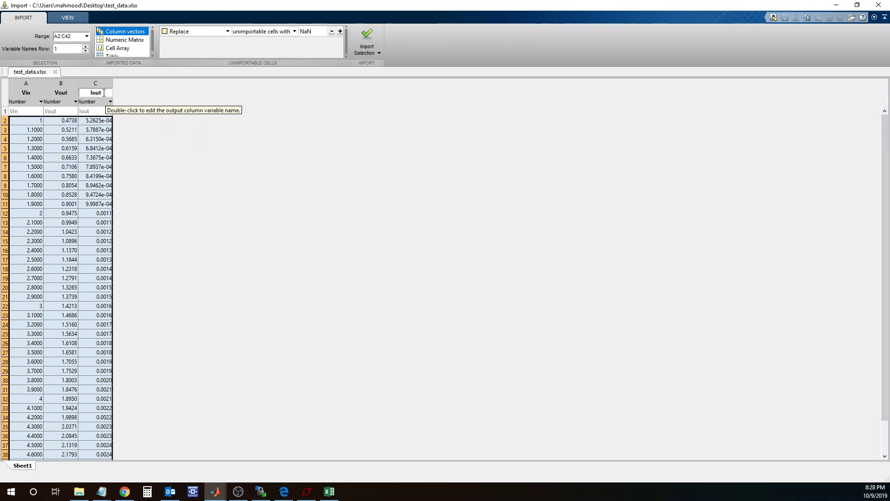
double_click(103, 92)
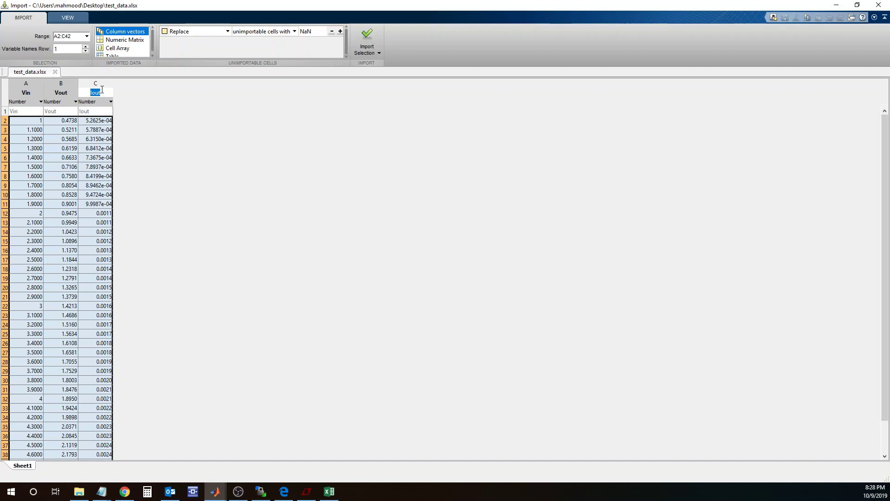
type("I")
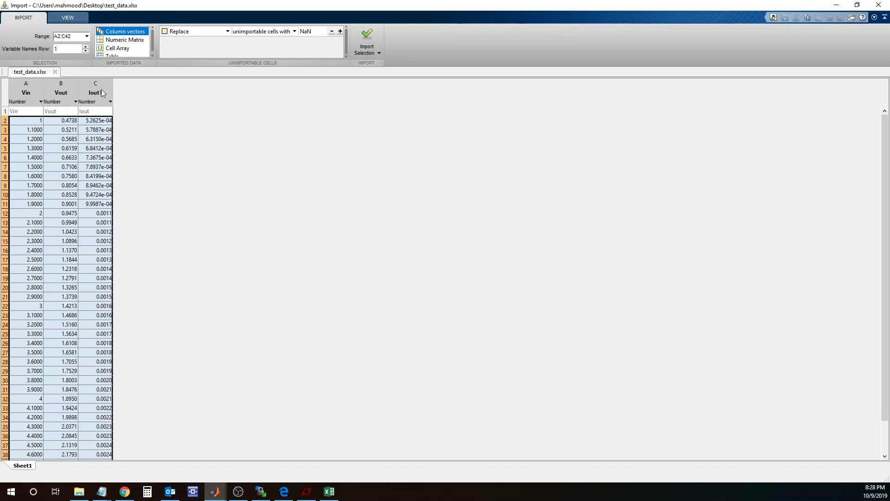
key("Return")
left_click(21, 121)
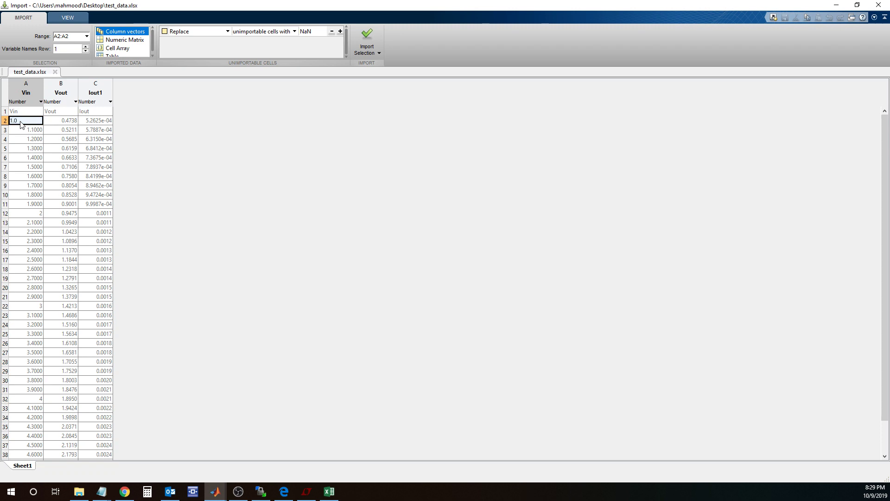
scroll(83, 398, "down", 2)
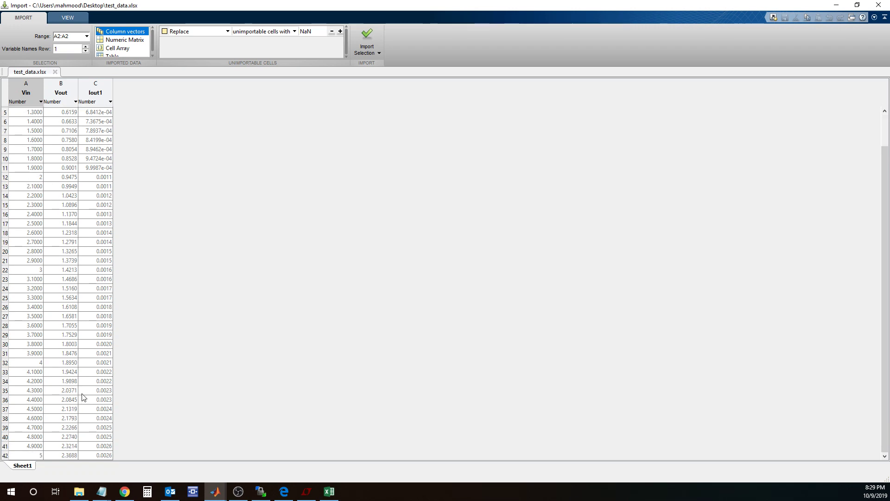
left_click(106, 457)
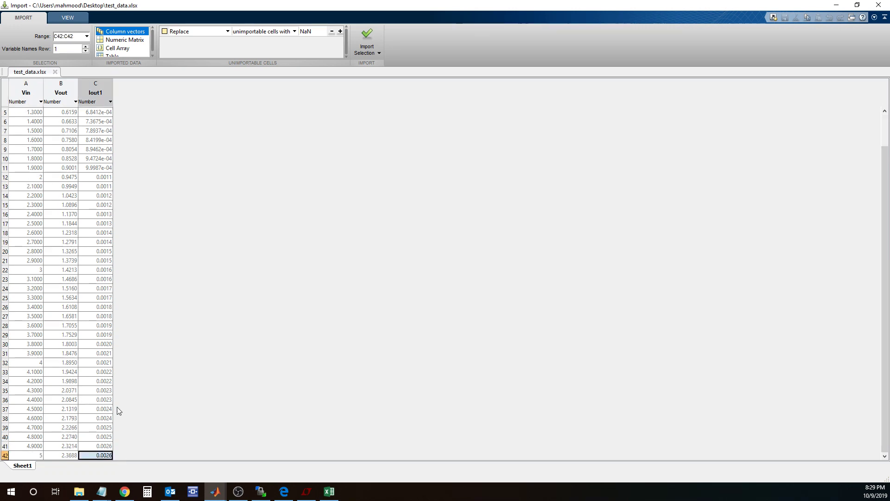
scroll(48, 147, "up", 2)
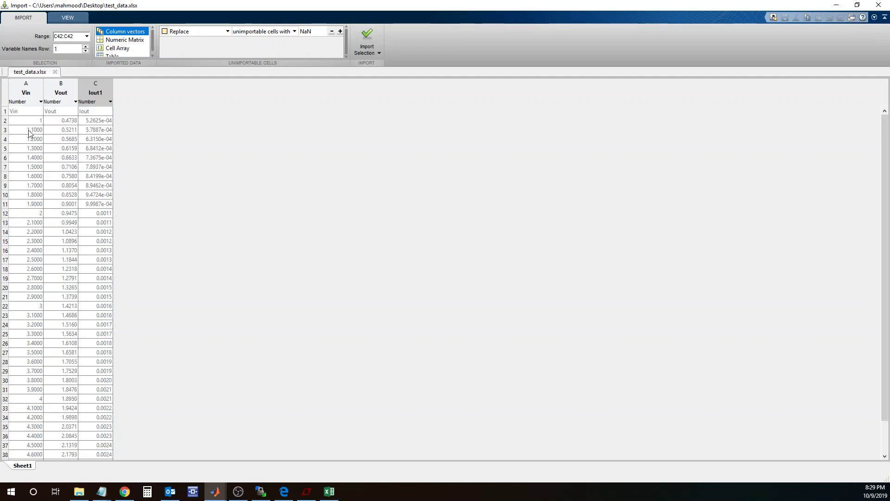
left_click_drag(25, 121, 99, 498)
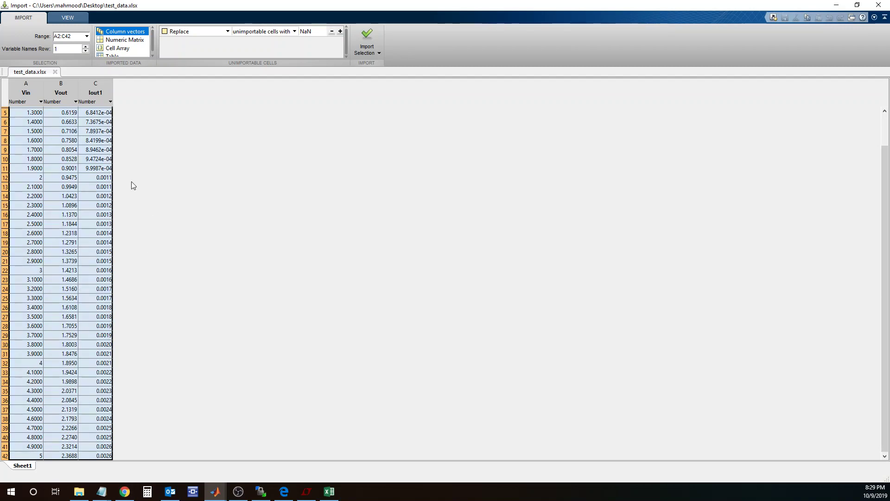
scroll(129, 187, "up", 2)
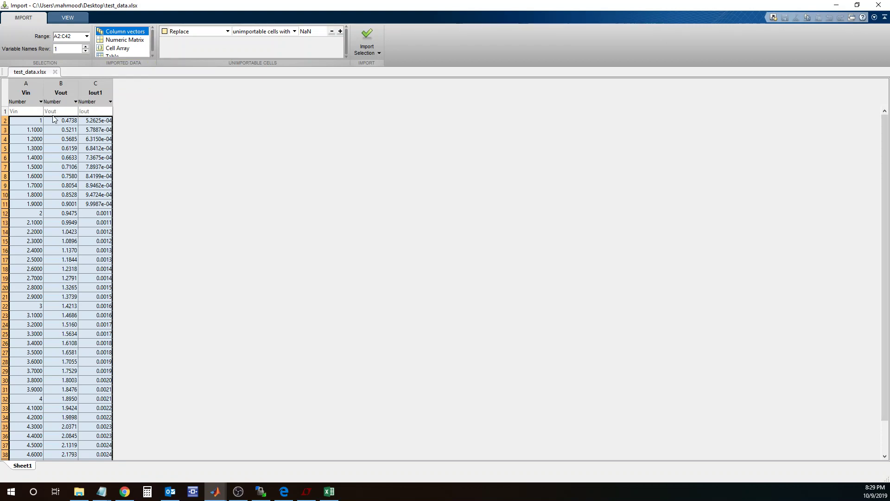
left_click(26, 93)
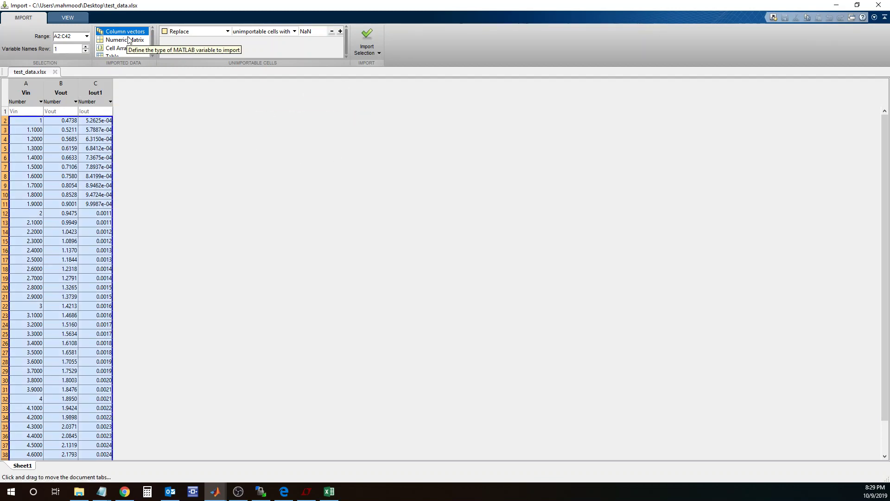
Import the selection so Vin, Vout and Iout1 become 41x1 doubles, then return to MATLAB.
left_click(371, 40)
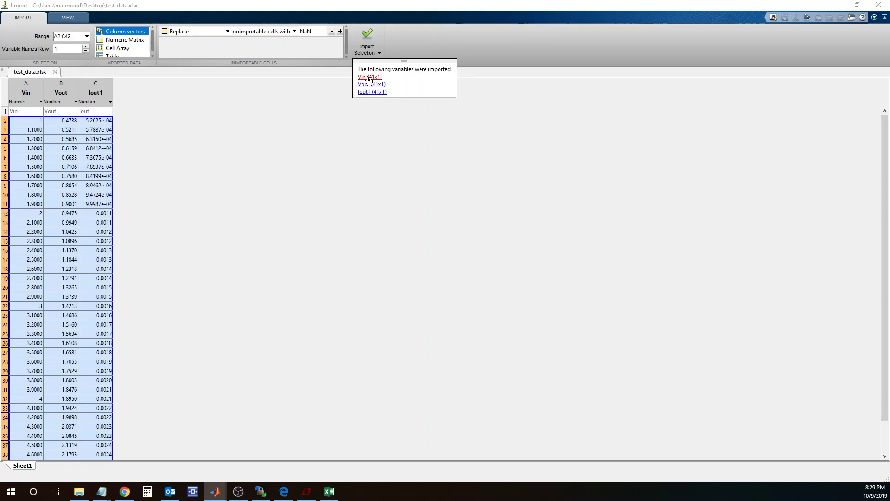
left_click(368, 92)
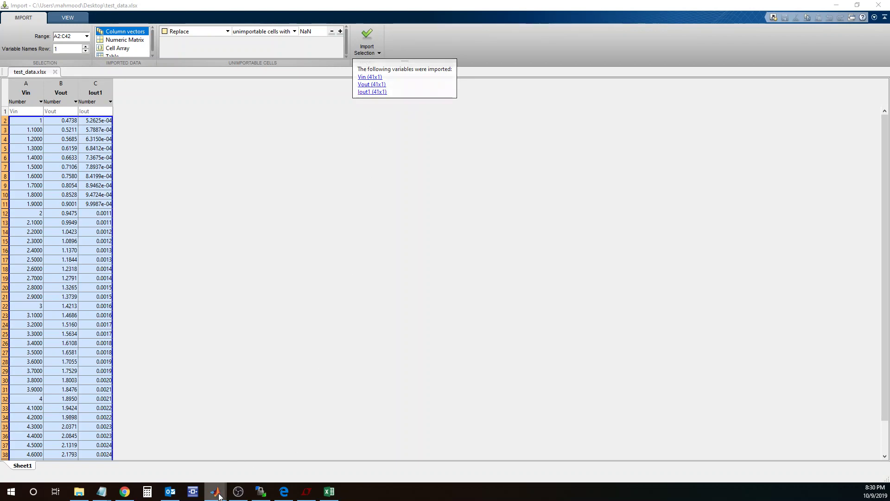
mouse_move(223, 484)
left_click(209, 466)
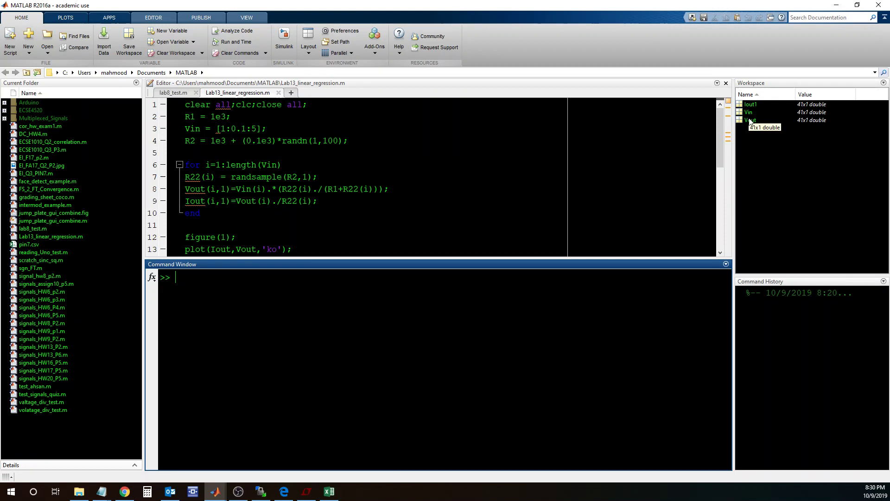
Run plot(Vin) in the Command Window to draw Vin rising from 1 to 5.
mouse_move(727, 133)
type("t(Vin")
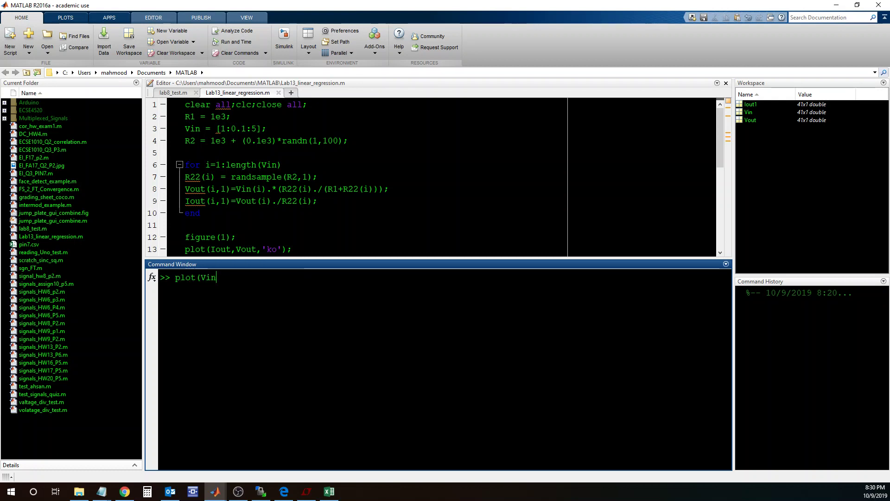
type(")")
key("Return")
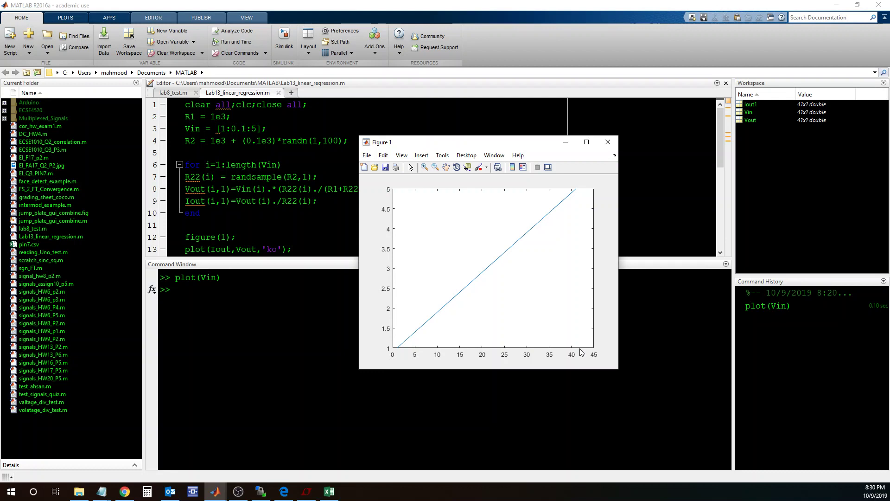
Close the Figure 1 window showing the Vin plot.
left_click(608, 143)
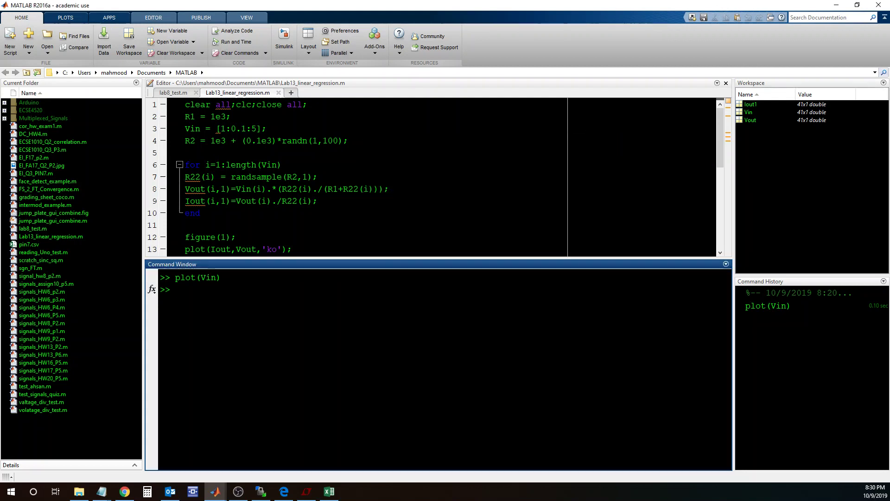